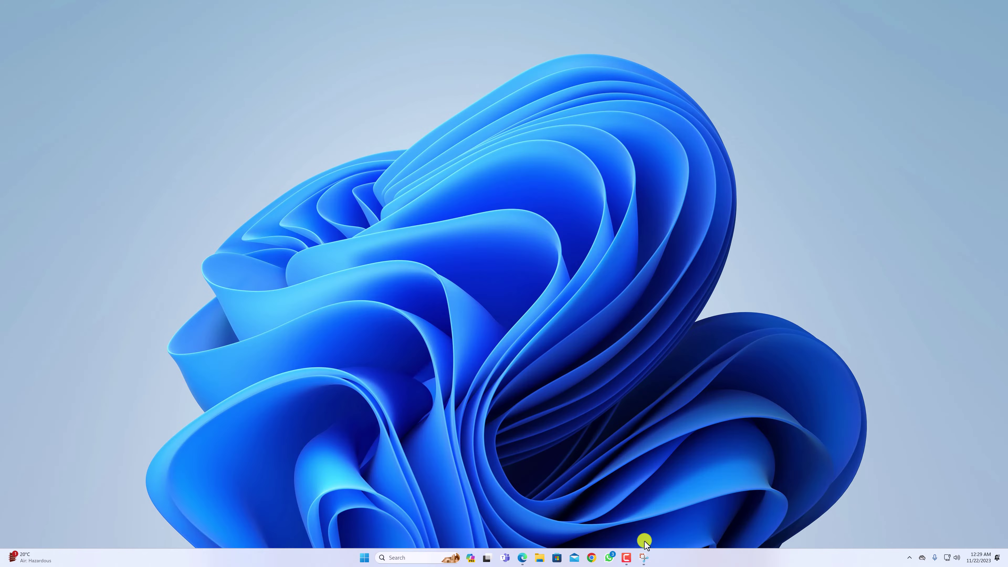
Step: Launch Snipping Tool from the taskbar, then minimize its window to show the desktop
click(643, 557)
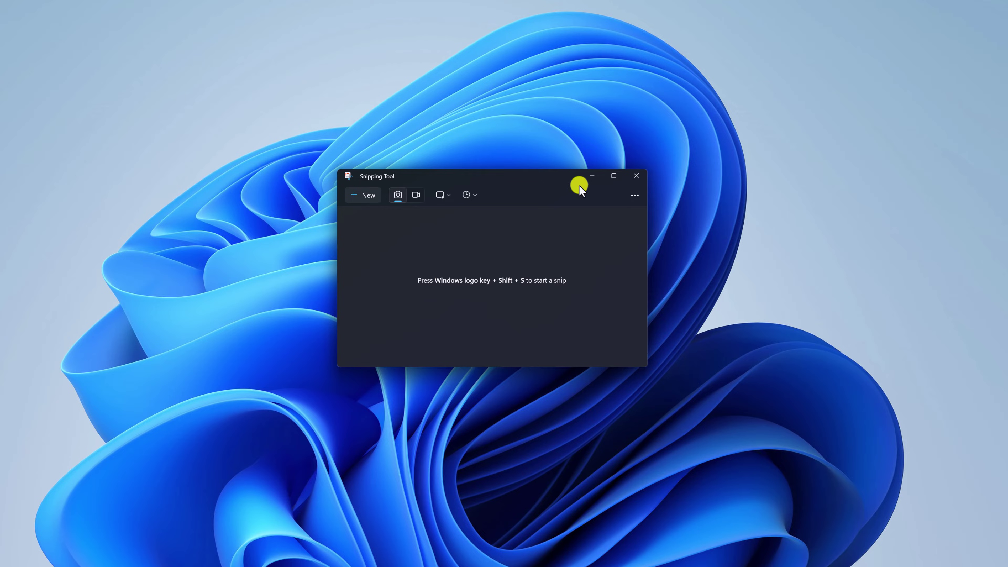
click(592, 175)
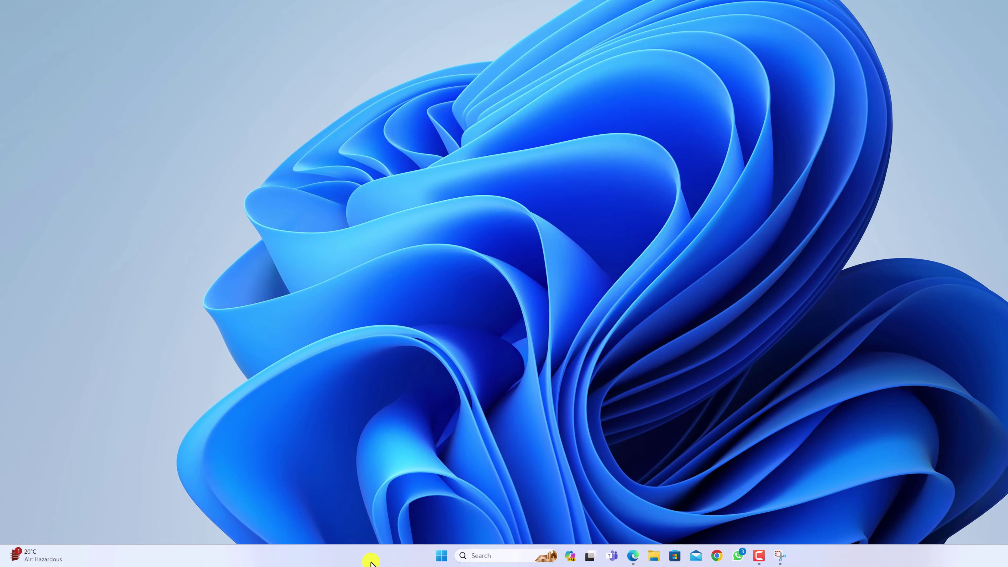
Step: End the Snipping Tool process from Task Manager's Processes list
right_click(370, 559)
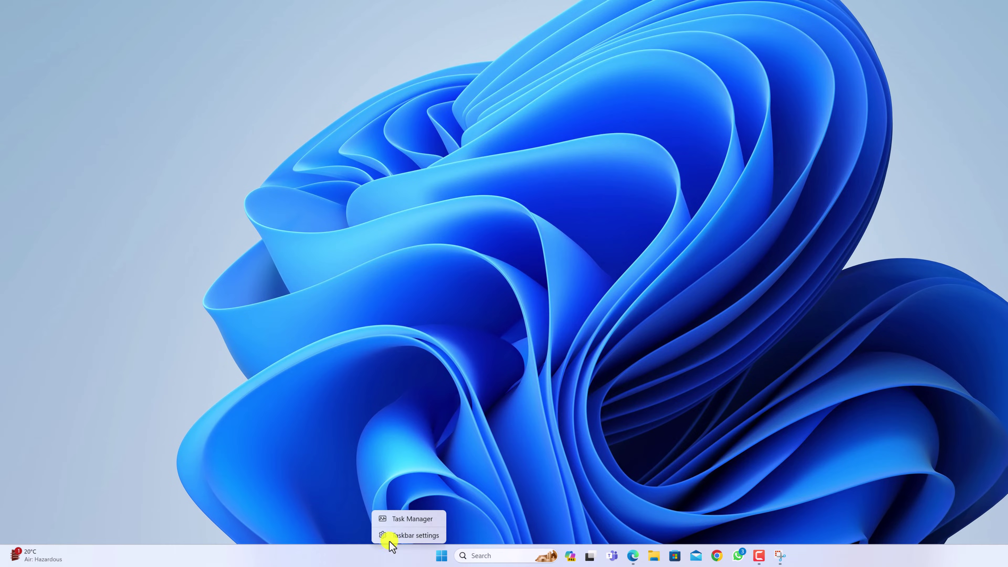
click(428, 517)
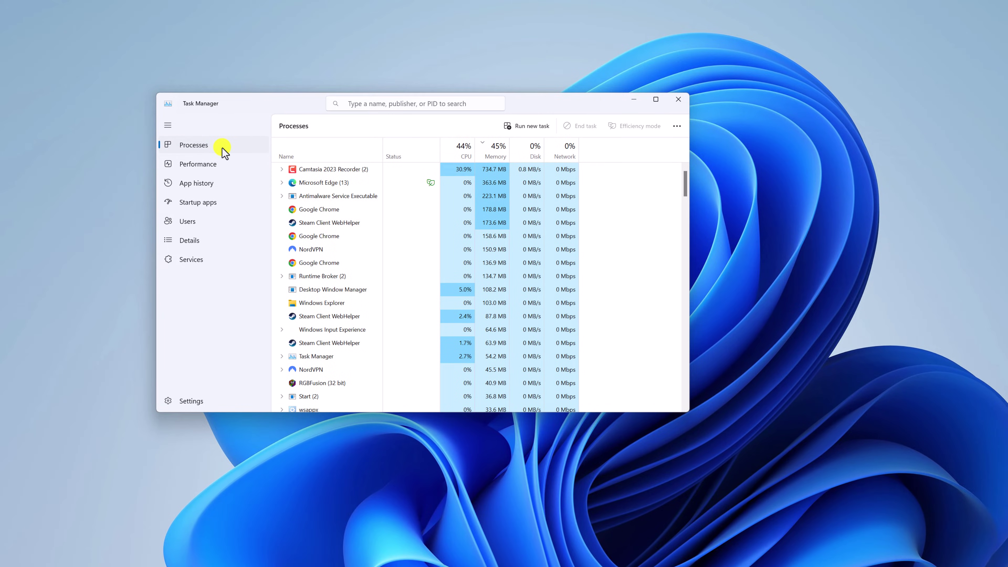
scroll(365, 226, down, 3)
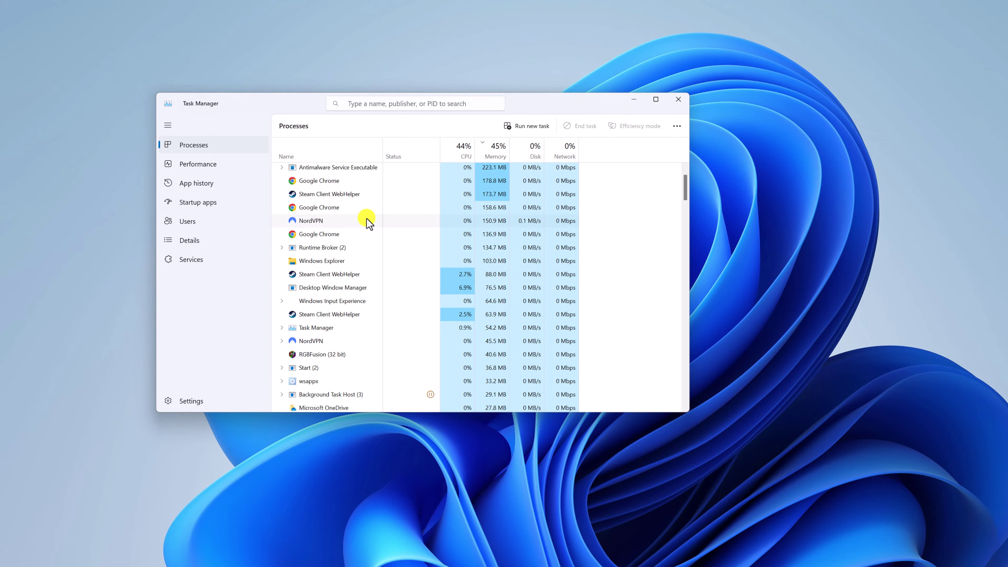
scroll(363, 300, down, 2)
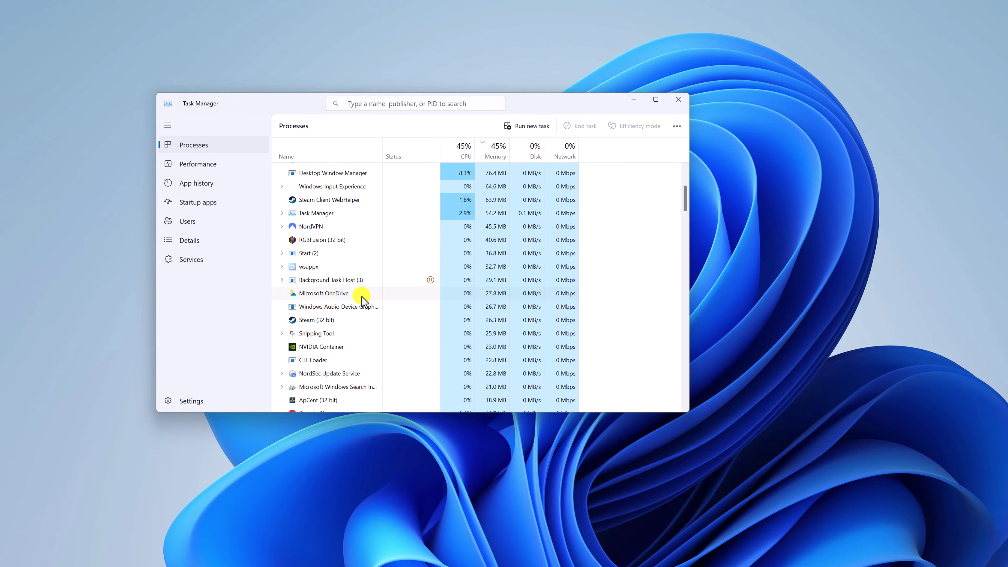
click(346, 333)
right_click(305, 336)
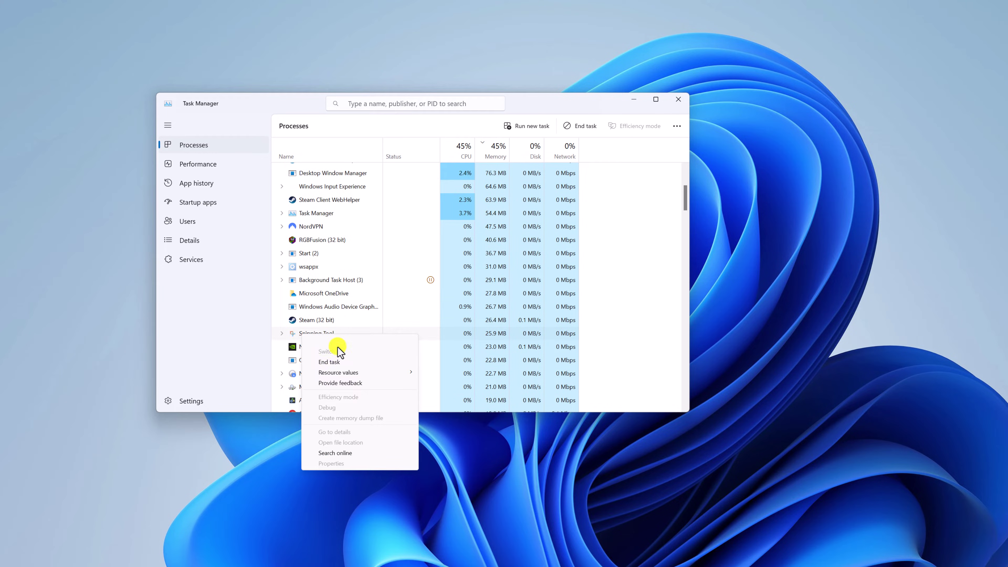
click(350, 363)
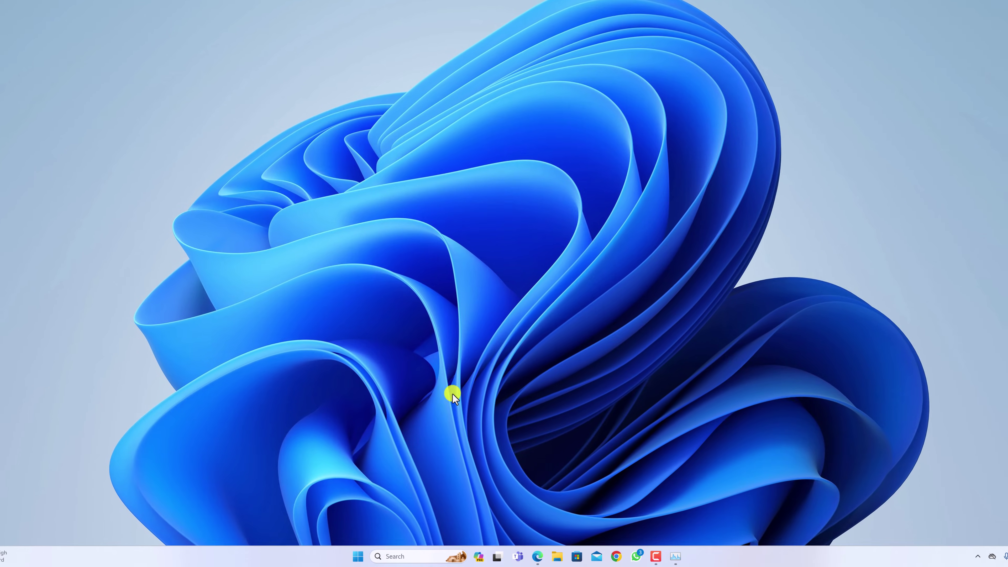
Step: Filter Settings' Installed apps by 'snipping' and bring up Snipping Tool's options menu
click(357, 556)
click(626, 289)
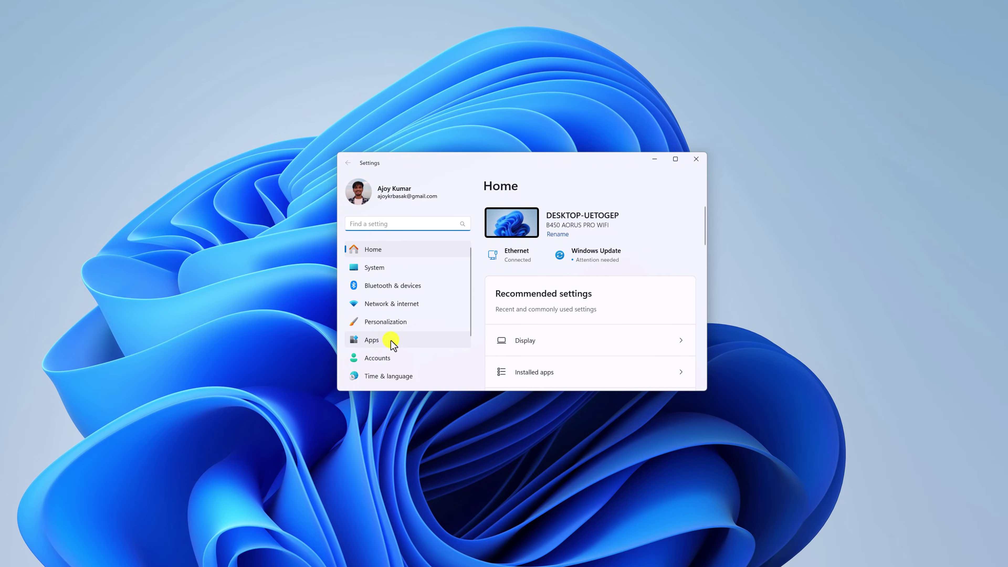
click(390, 341)
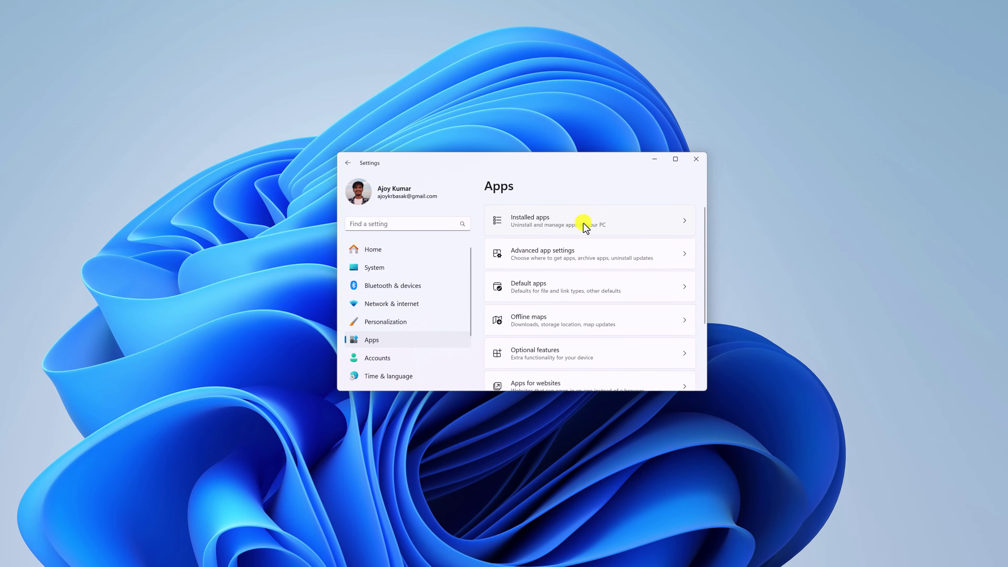
click(668, 230)
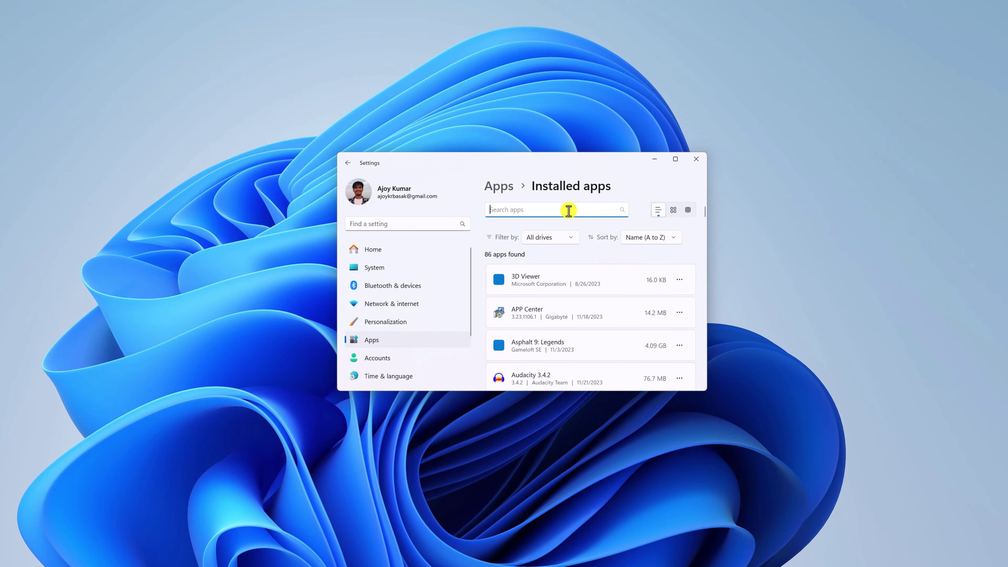
text(sni)
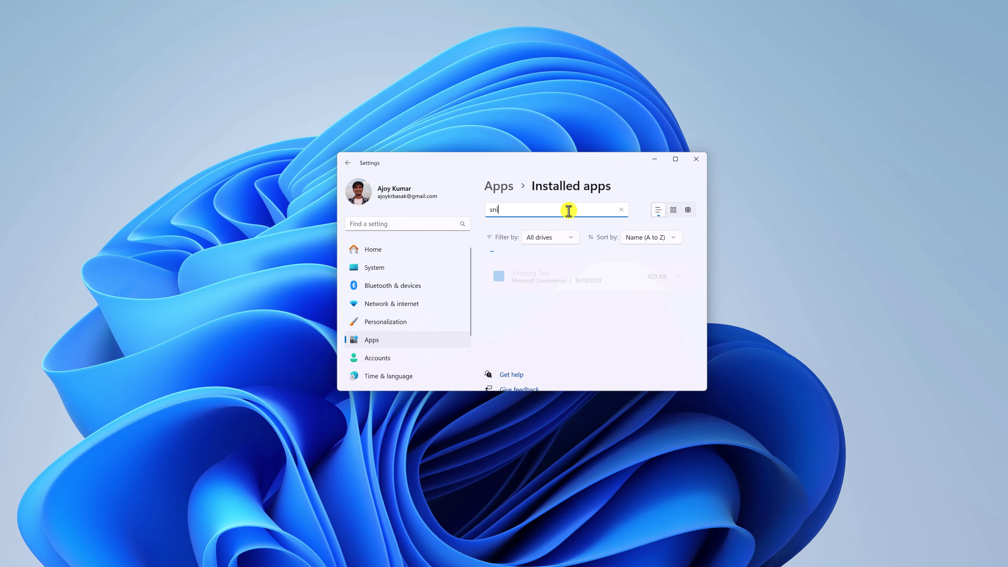
text(pping)
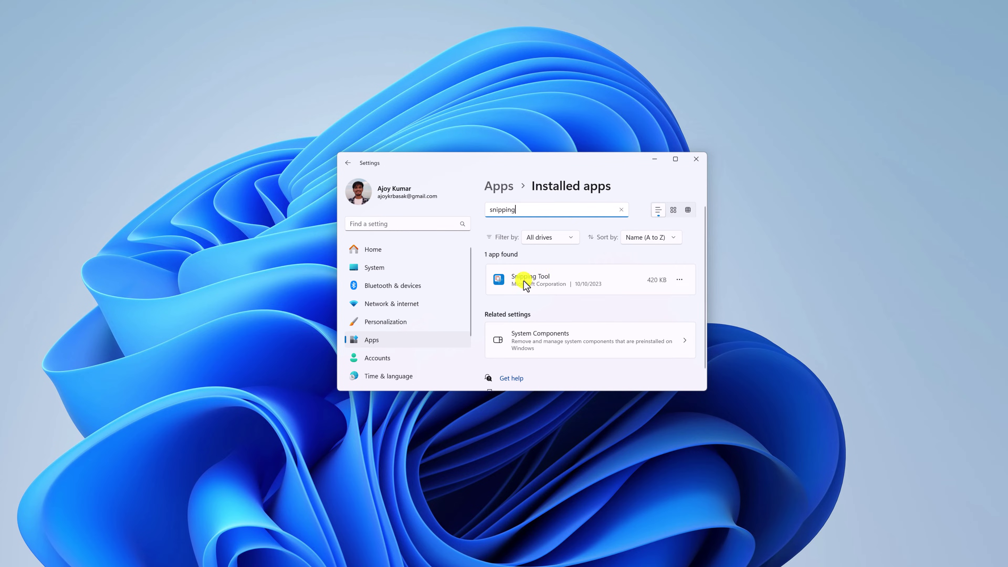
click(681, 282)
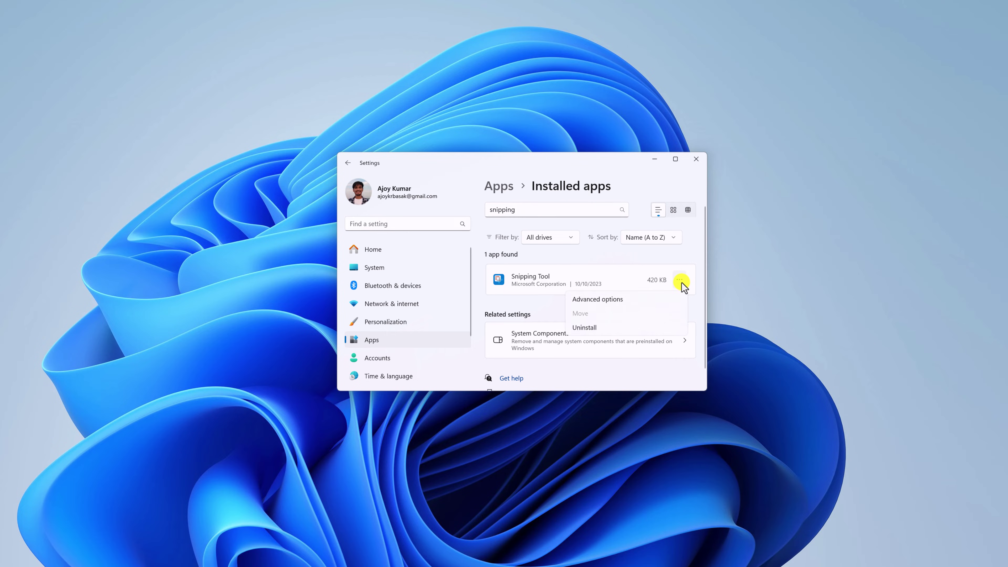
Step: Repair Snipping Tool from its Advanced options page
click(609, 301)
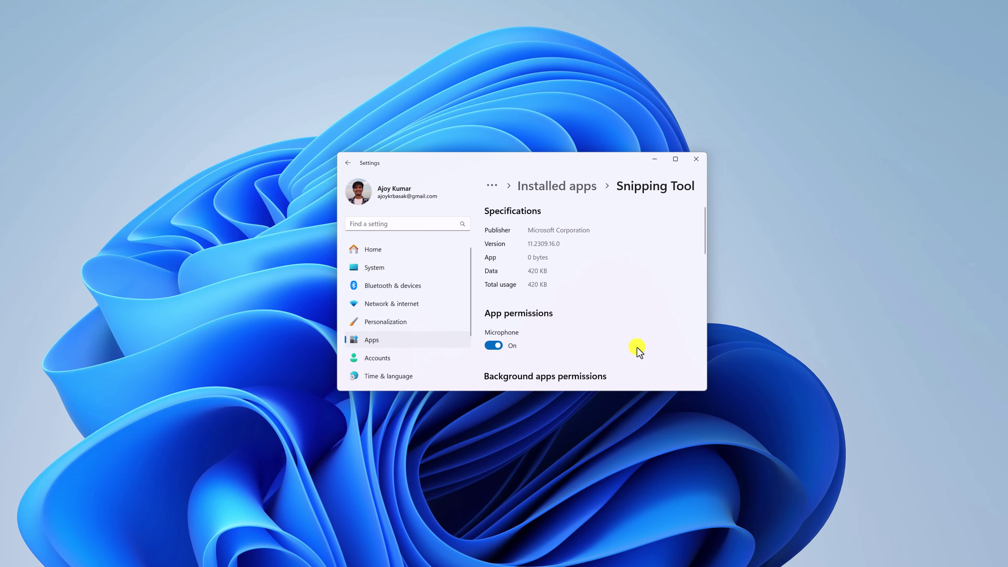
drag(706, 390, 807, 468)
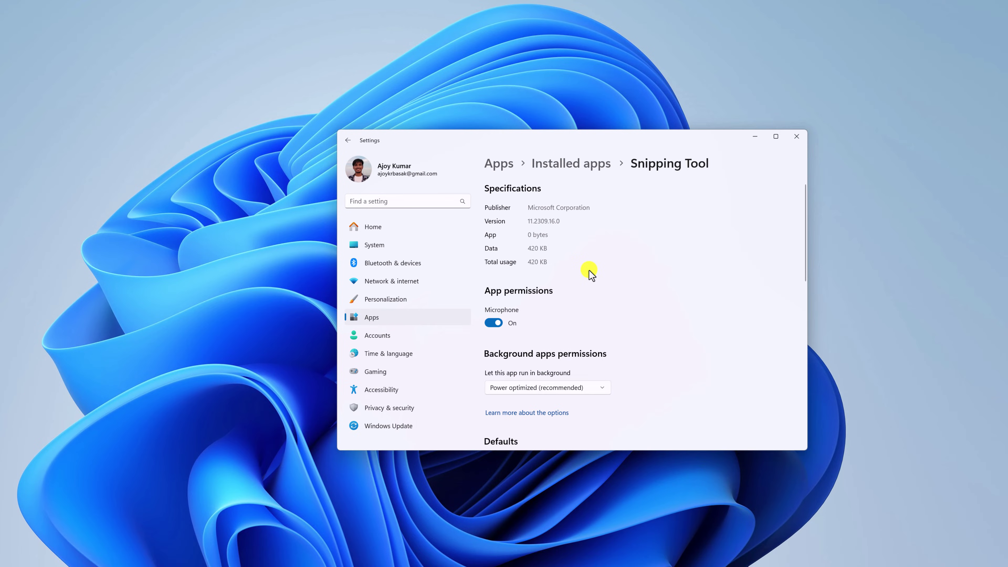
scroll(589, 274, down, 10)
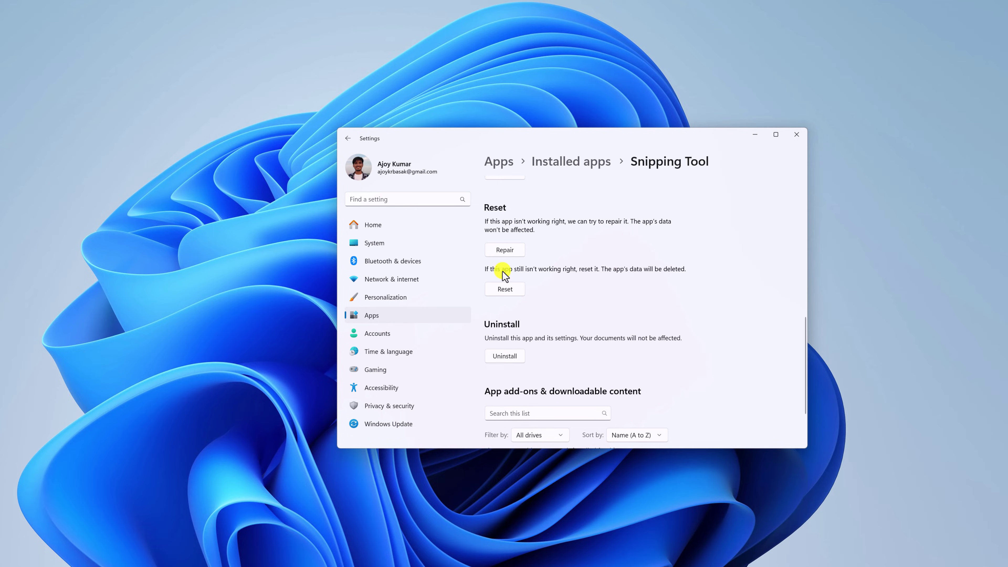
click(502, 256)
Step: Reset Snipping Tool, confirming deletion of its data, then minimize Settings
click(518, 293)
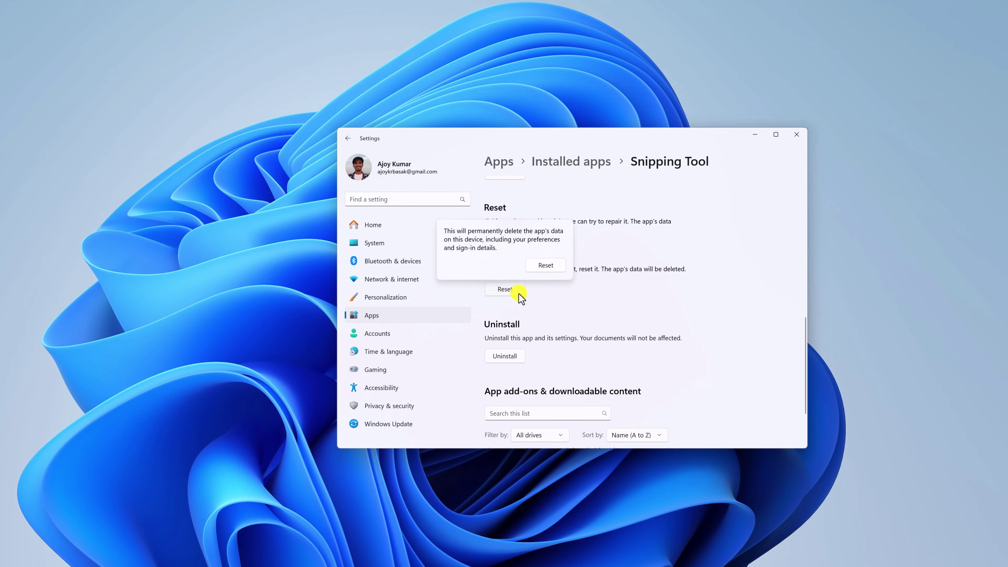
click(545, 265)
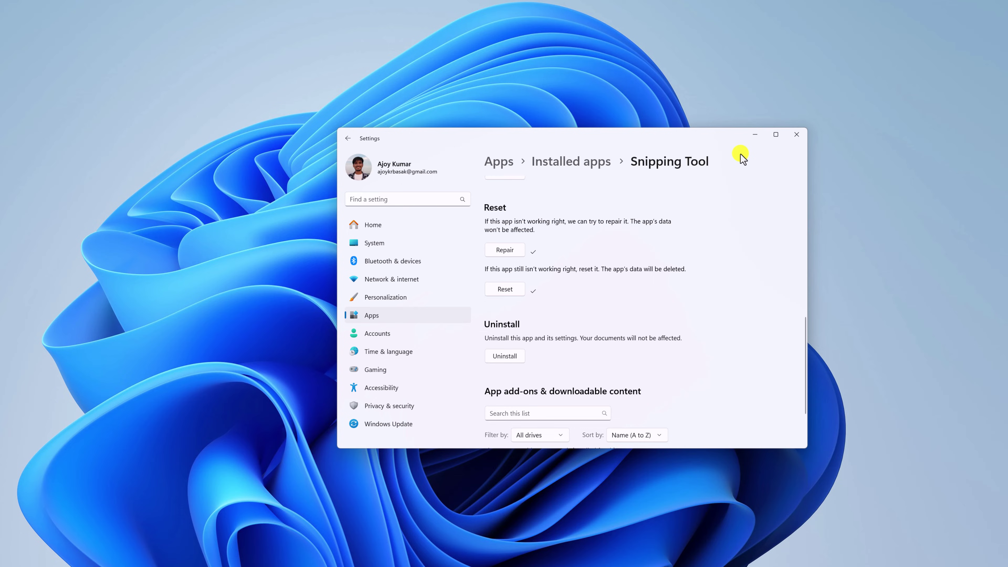
click(754, 137)
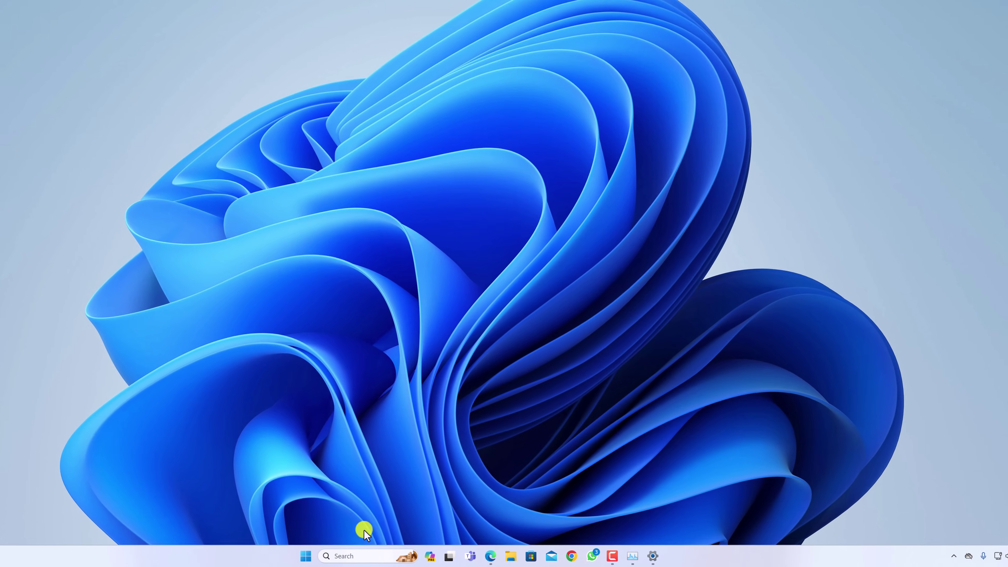
Step: Search for 'cmd' and launch Command Prompt as administrator
click(362, 555)
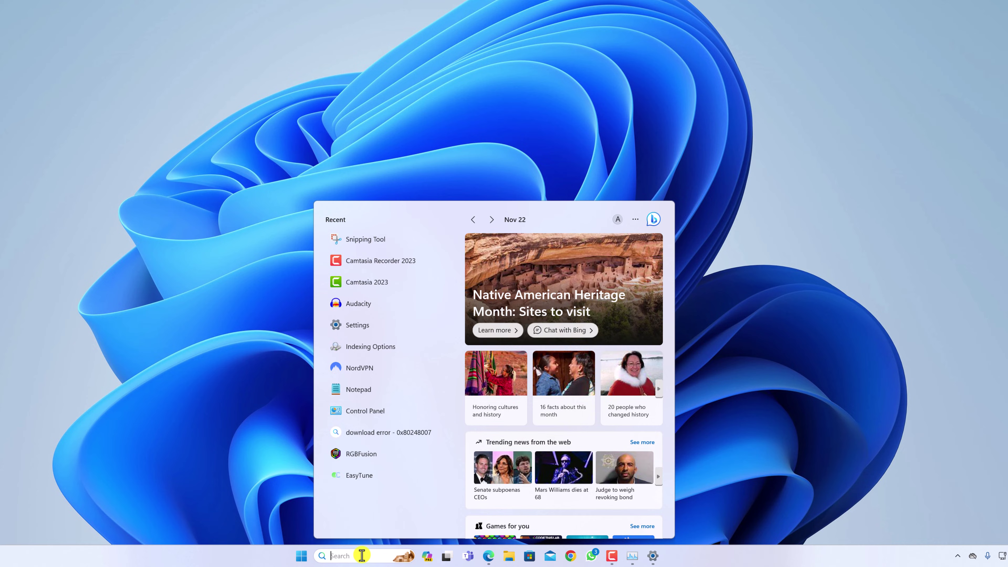
text(cmd)
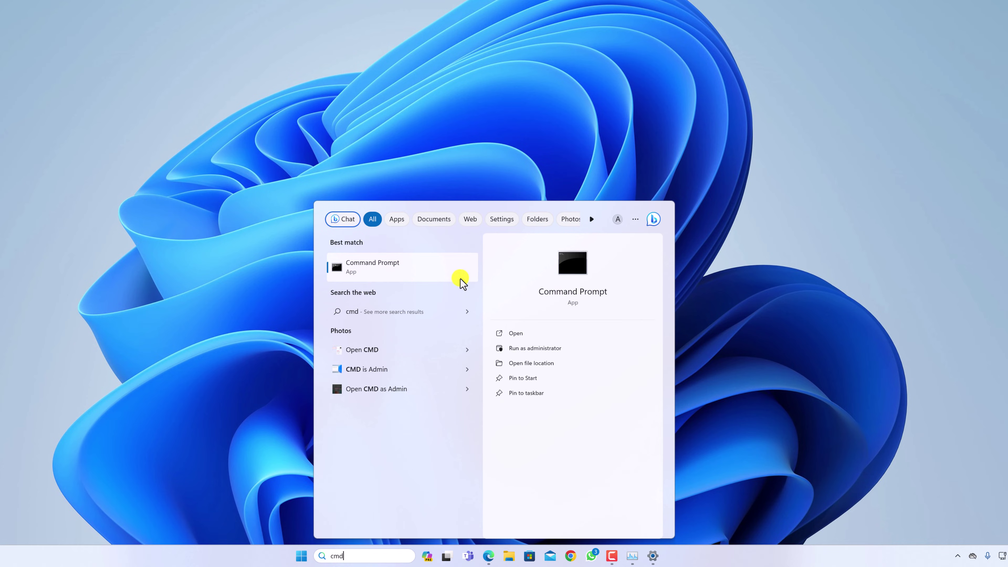
click(554, 349)
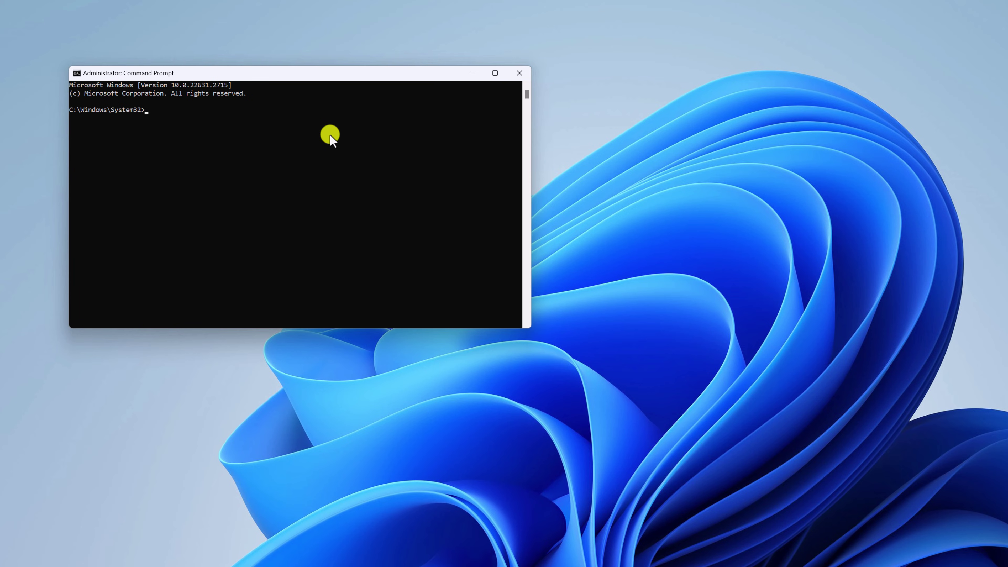
Step: Run sfc /scannow to find and repair corrupt system files
text(sfc /scannow)
key(Return)
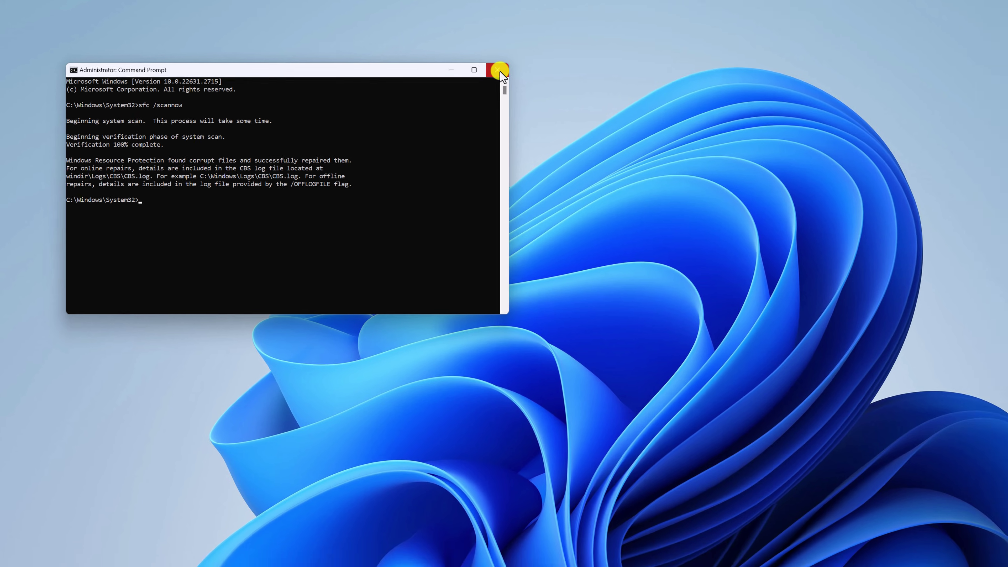
Step: Close Command Prompt, relaunch Snipping Tool via a 'snipping' search, then minimize it
click(518, 73)
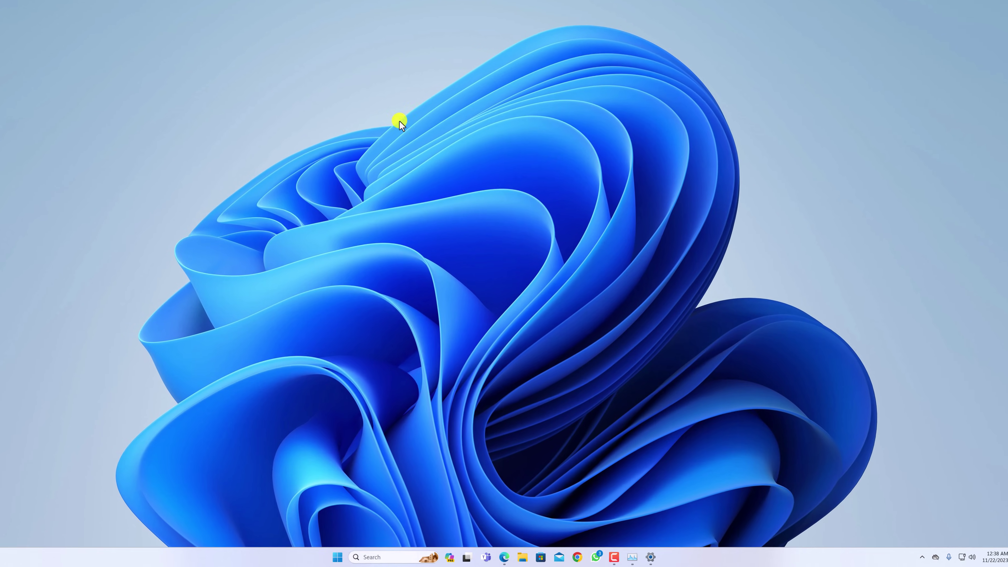
click(351, 555)
text(s)
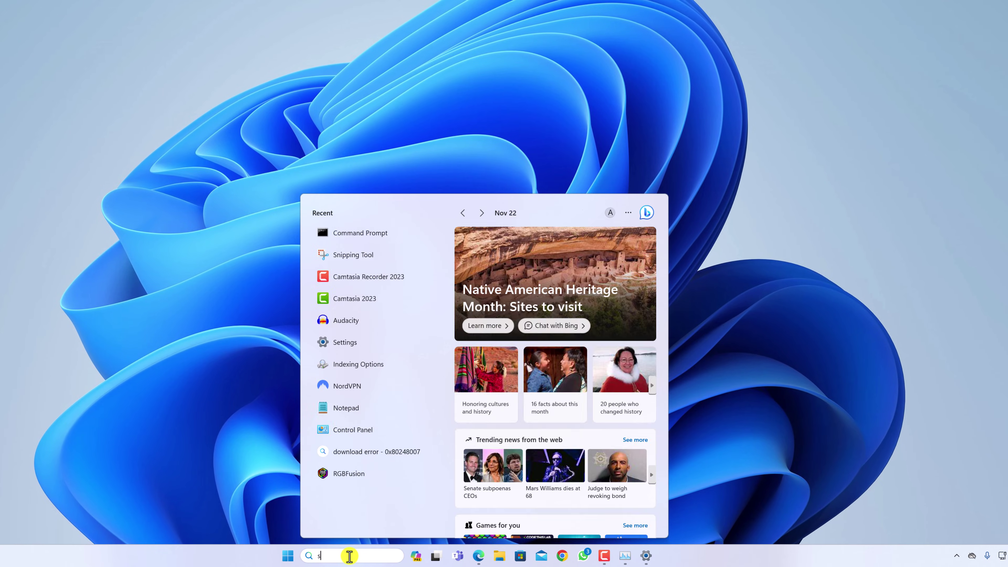
text(nip)
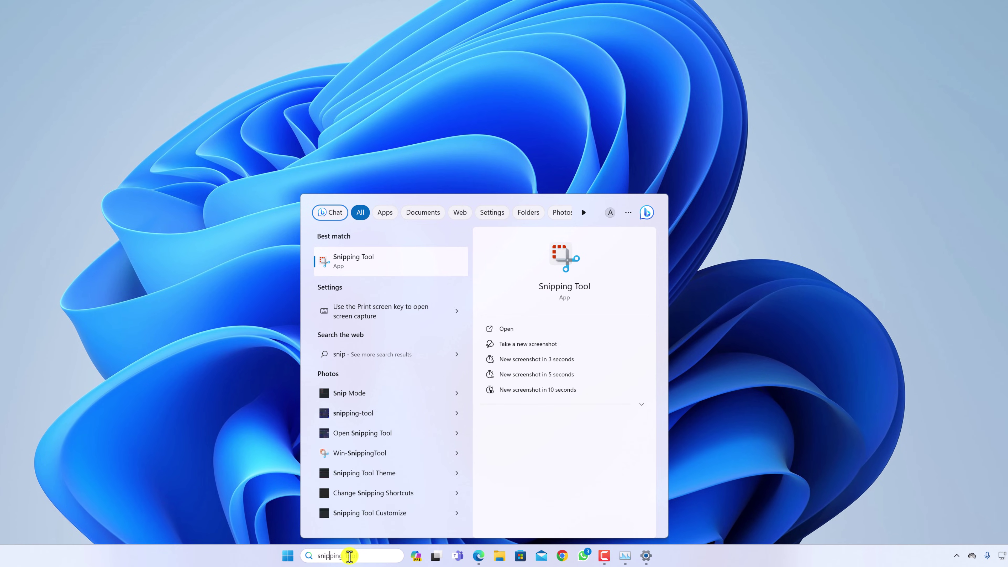
text(ping Tool)
key(Return)
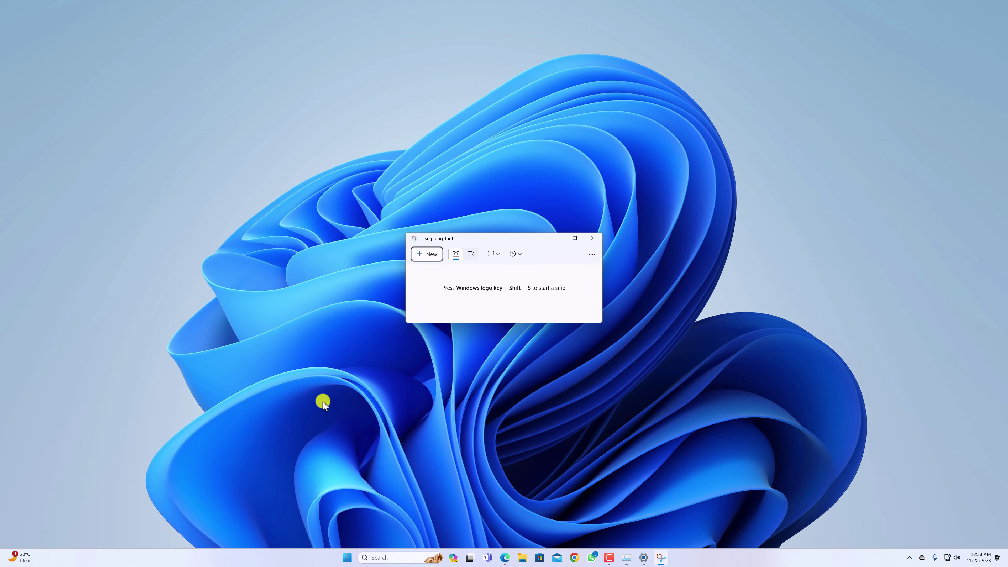
click(554, 239)
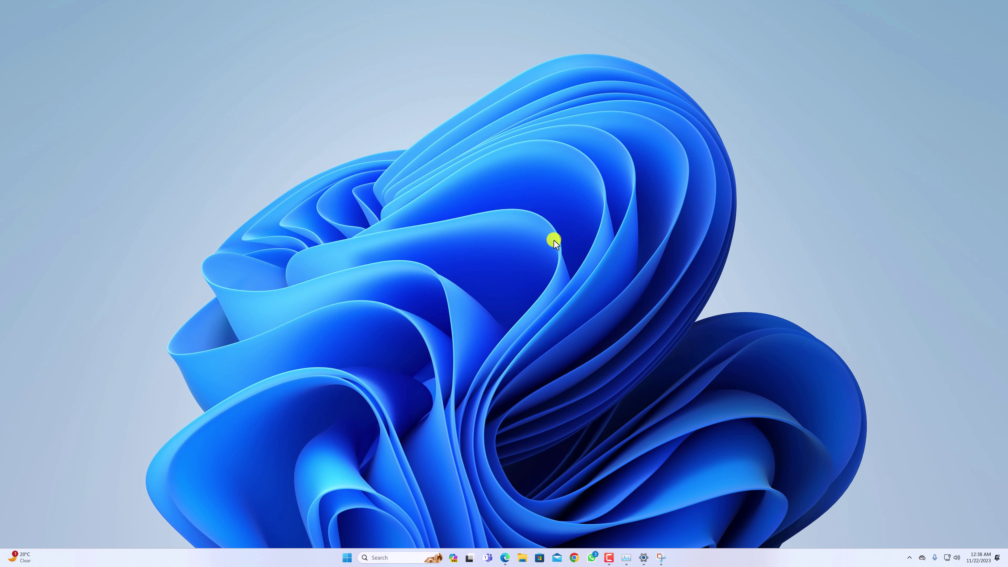